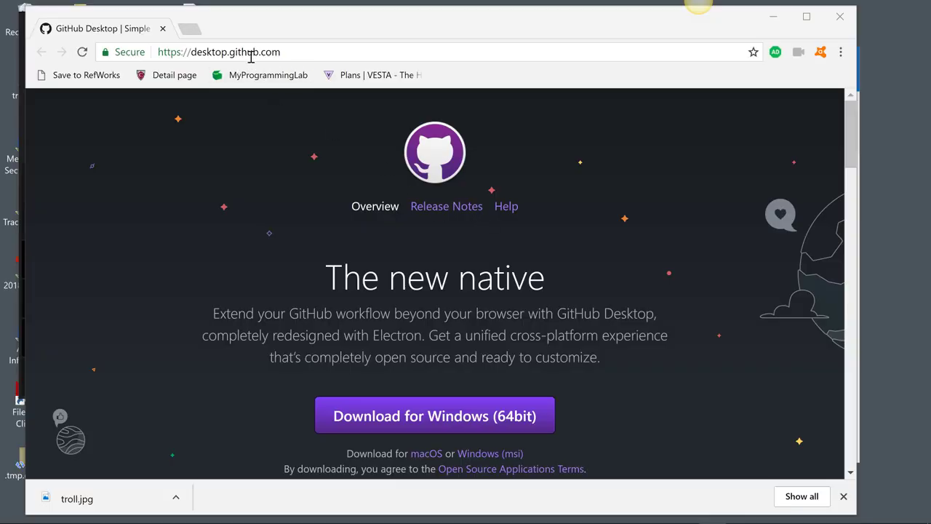
{"action": "scroll", "coordinate": [368, 222], "scroll_direction": "down", "scroll_amount": 1}
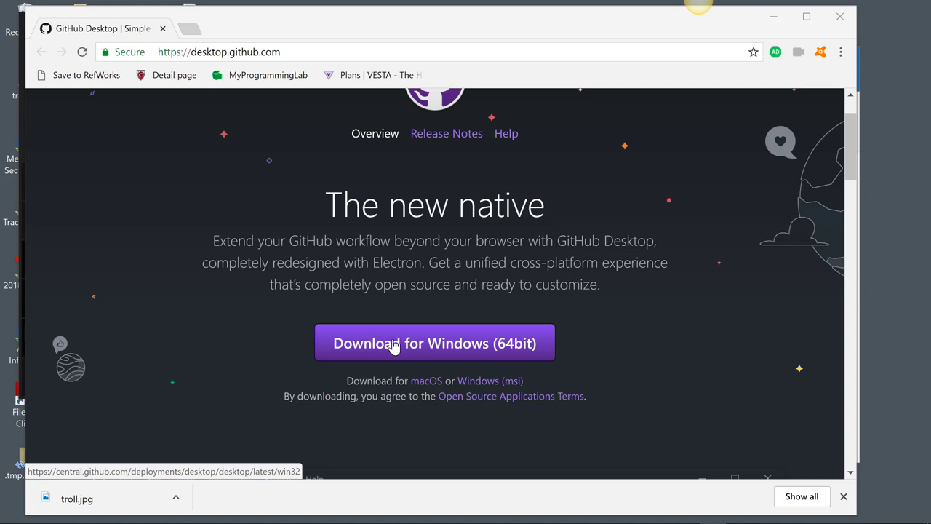
- Download the 64-bit Windows GitHub Desktop installer from desktop.github.com
{"action": "left_click", "coordinate": [395, 347]}
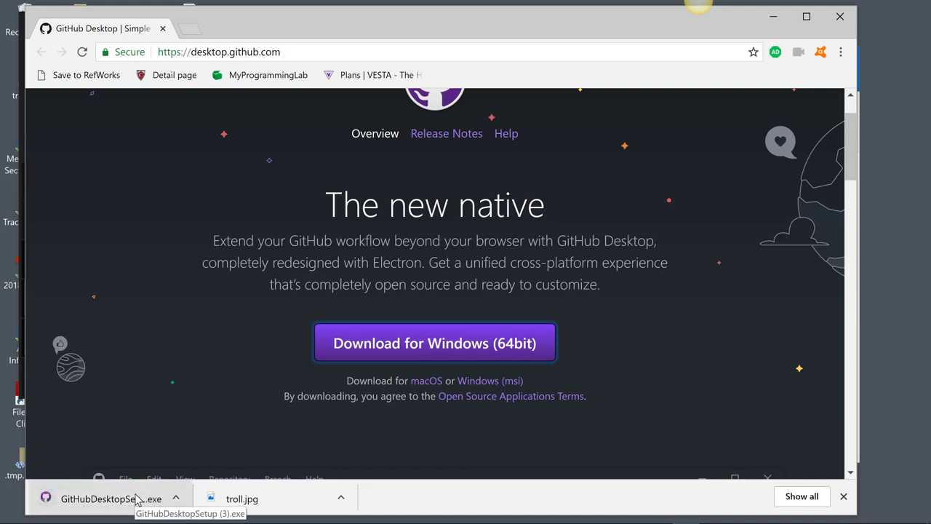
- Run GitHubDesktopSetup.exe from Chrome's downloads to launch GitHub Desktop
{"action": "left_click", "coordinate": [109, 496]}
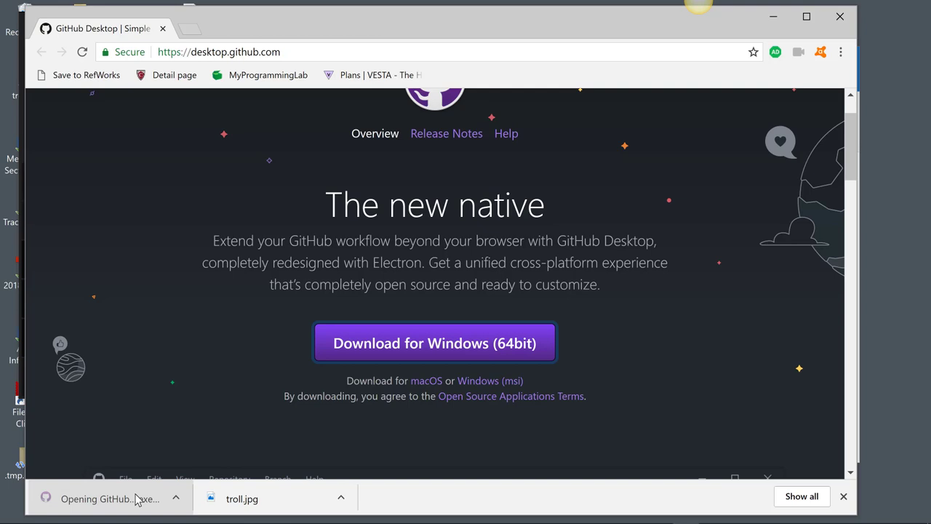